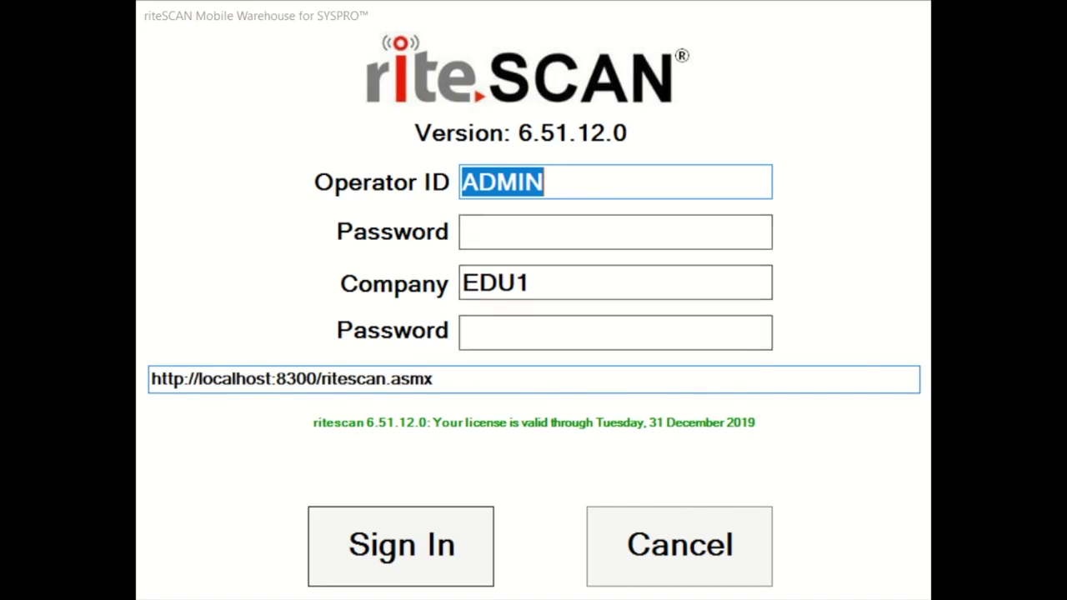
Sign in as the ADMIN operator for company EDU1 and load the purchase order by its number in PO Receipt All.
click(401, 545)
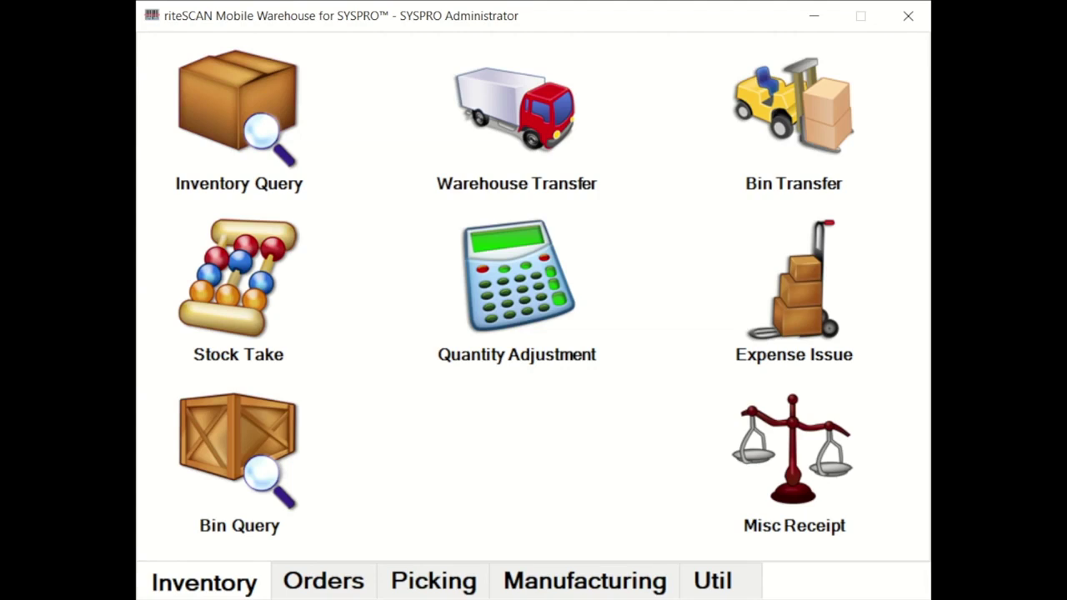
click(323, 581)
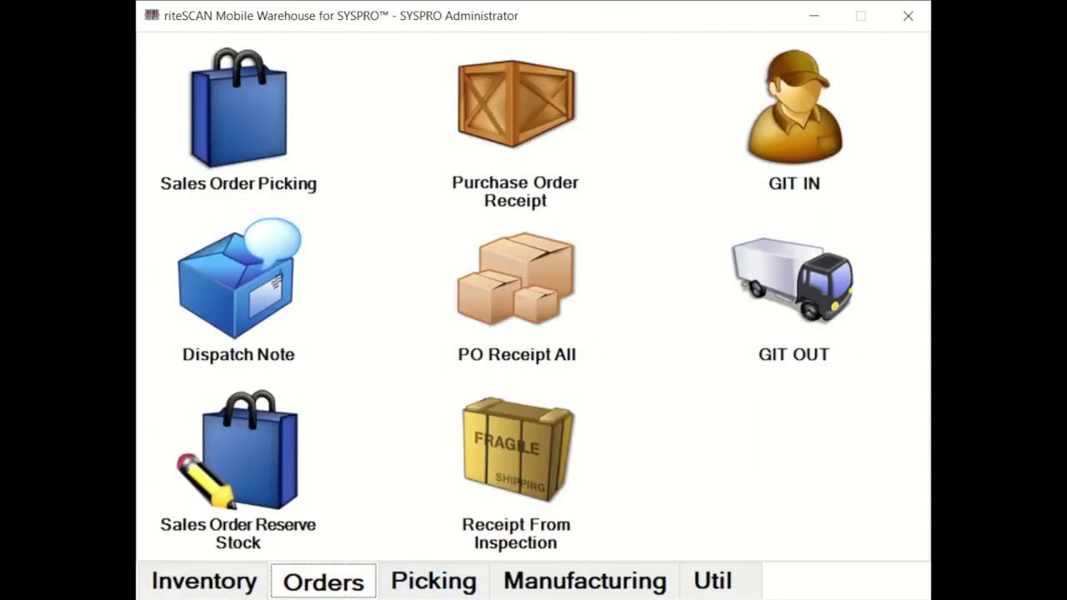
click(516, 283)
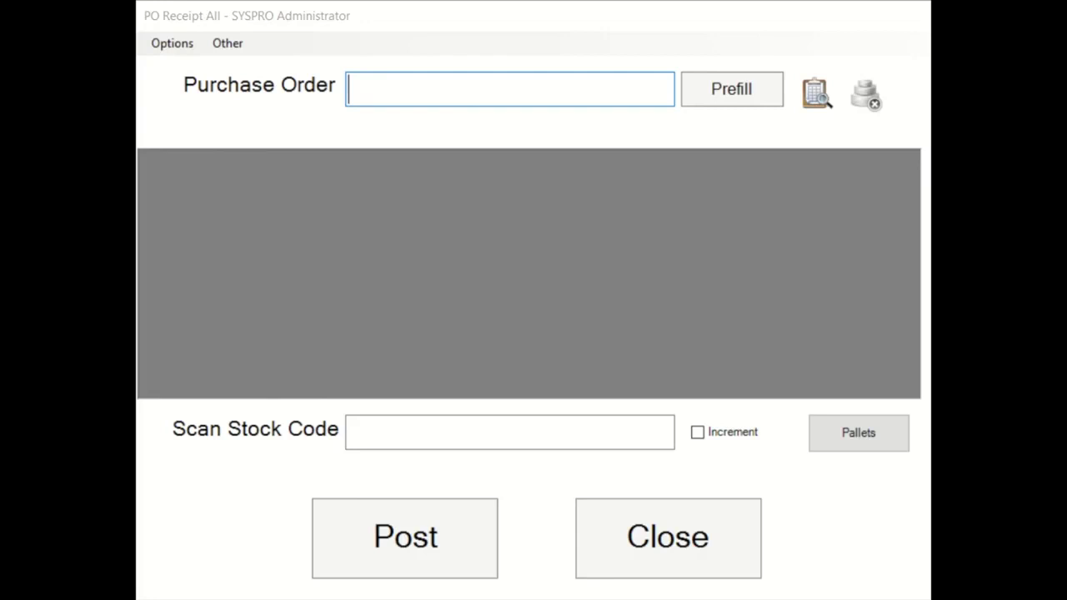
text(489)
key(Return)
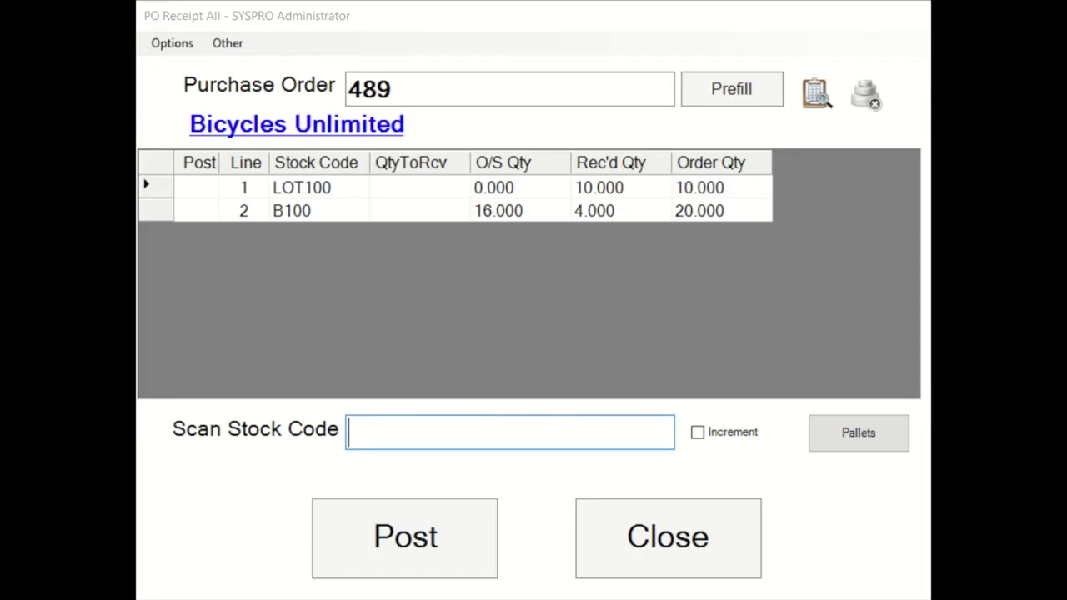
Open the B100 stock line for receipt and enter a quantity of 10 into bin N, picked from the bin query.
text(B100)
key(Return)
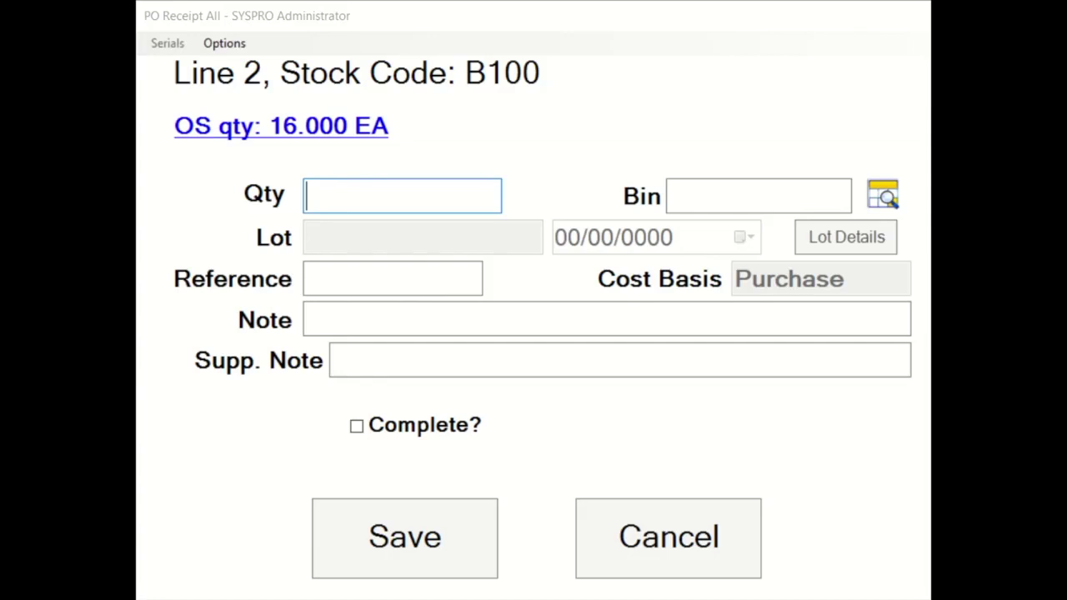
text(10)
click(675, 196)
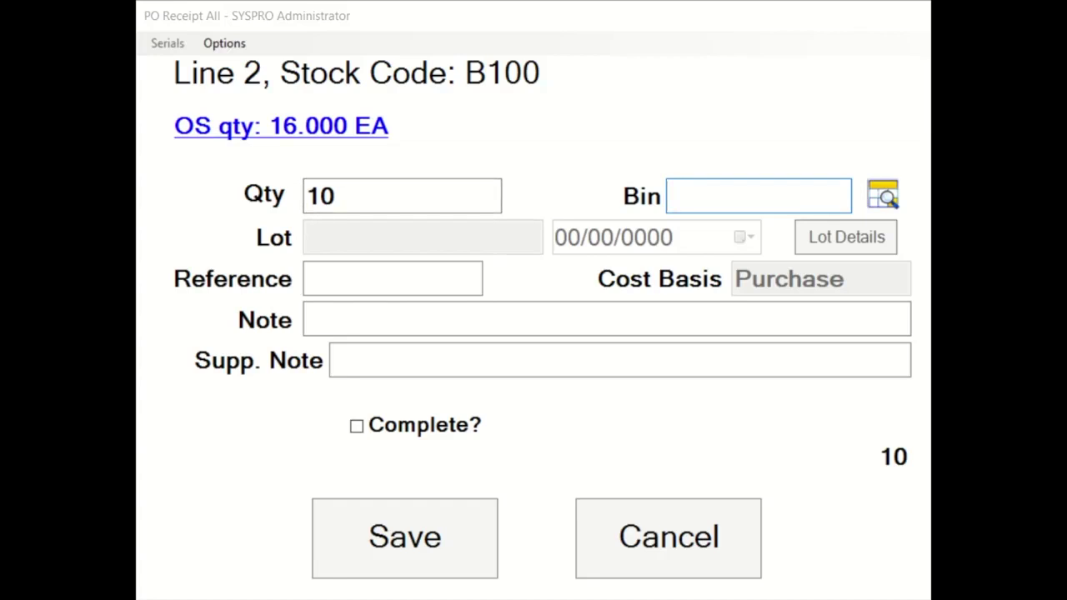
click(882, 193)
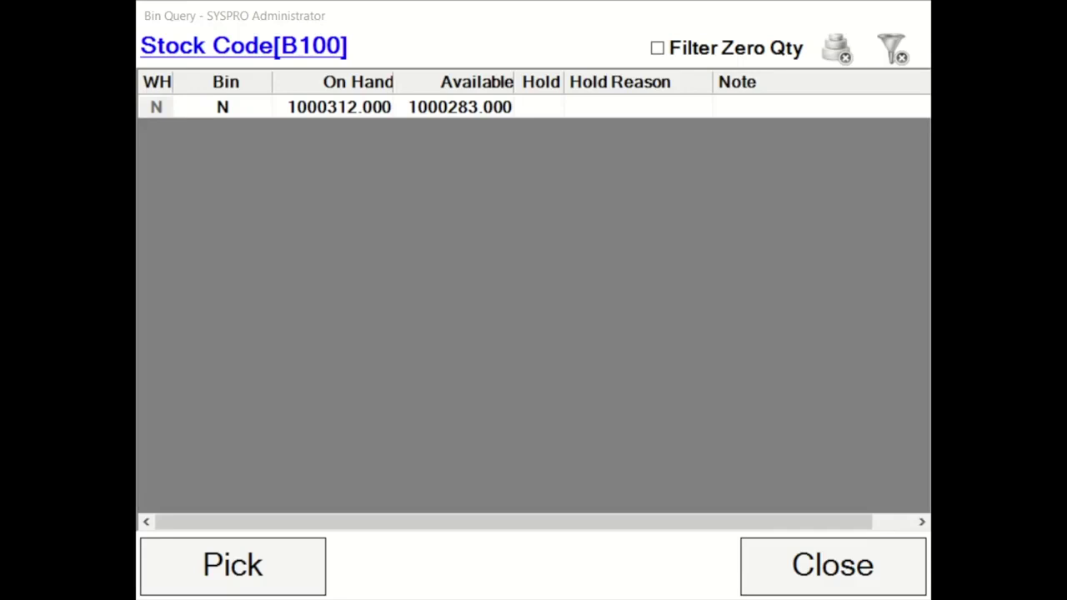
click(222, 107)
click(232, 565)
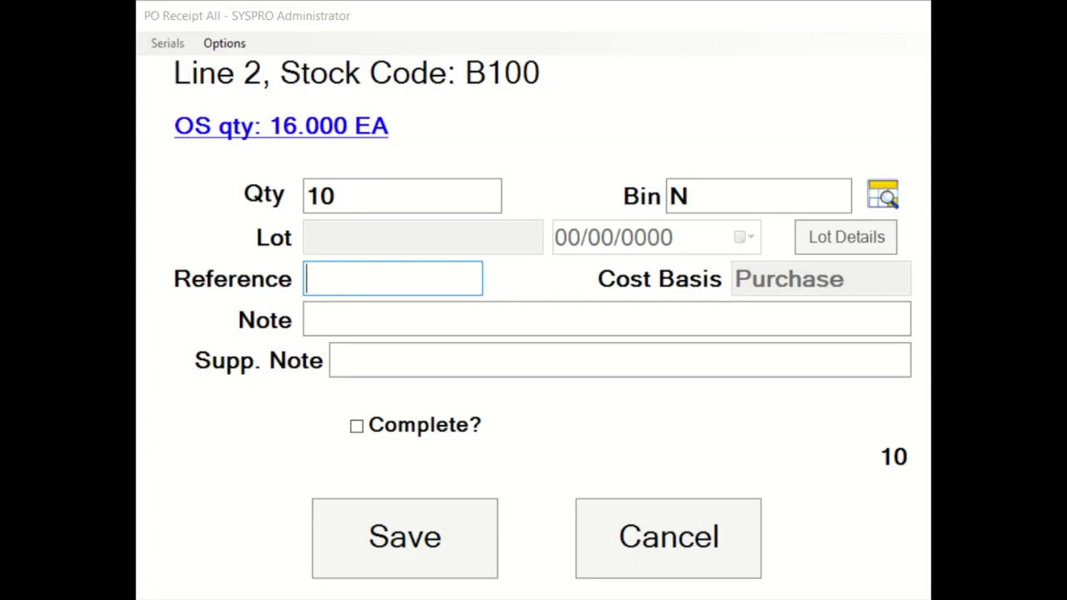
Enter delnote2019 as the supplementary note for the B100 receipt line and save the line.
click(500, 360)
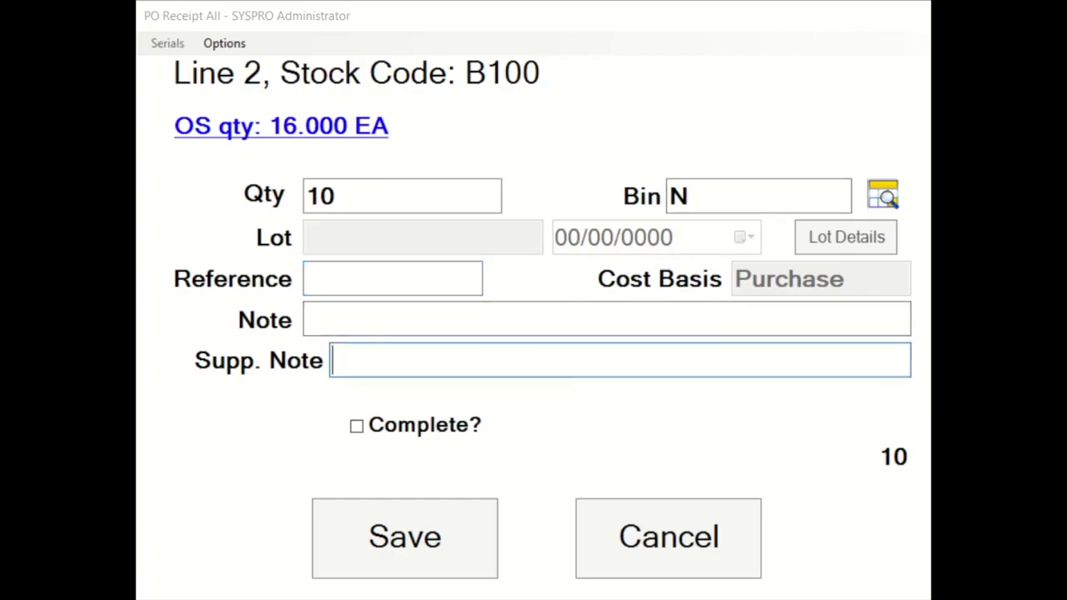
text(delnote)
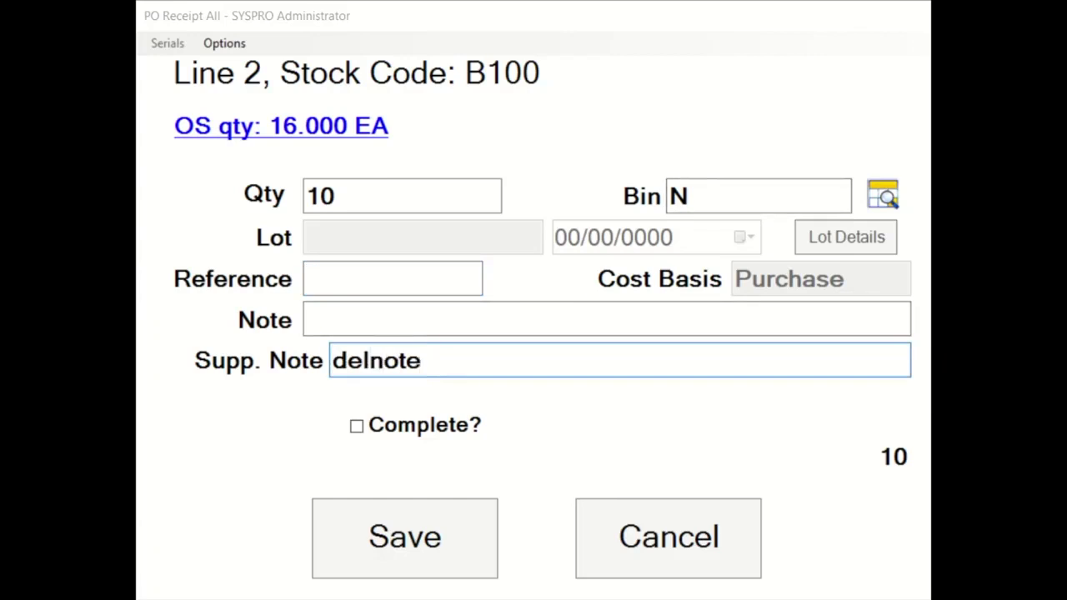
text(2015)
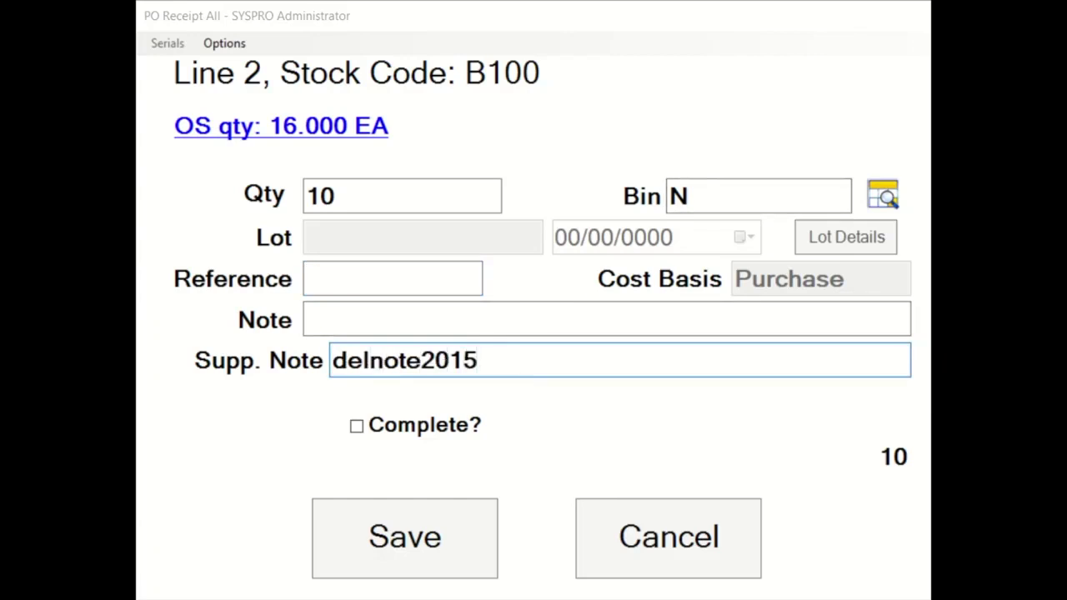
key(BackSpace)
text(9)
key(Return)
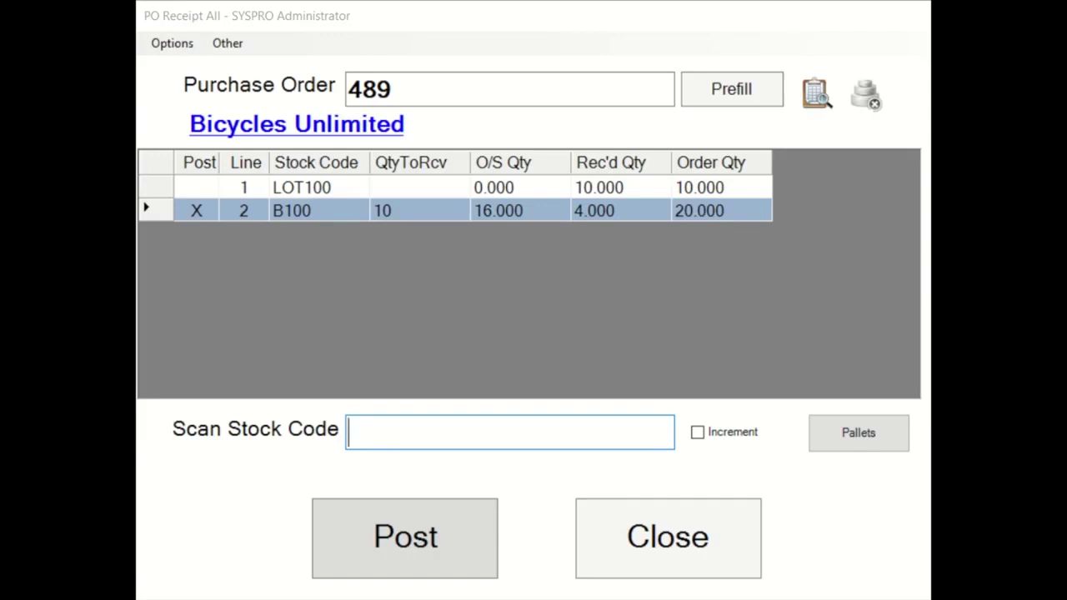
View the LOT100 line's receipt form without receiving it, and post the purchase order receipt, accepting the supply variance.
click(302, 187)
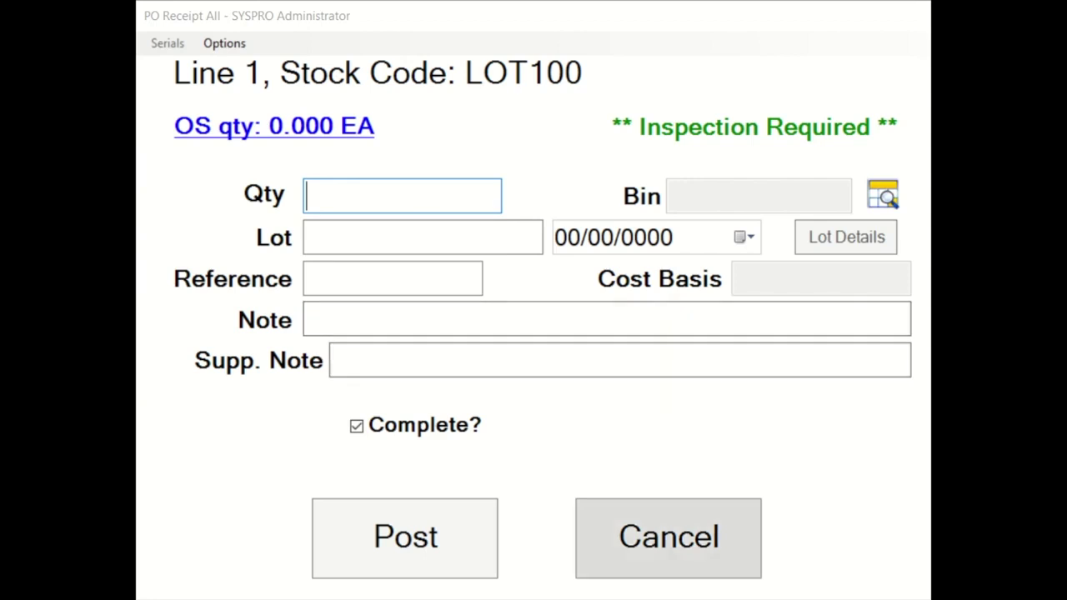
click(667, 538)
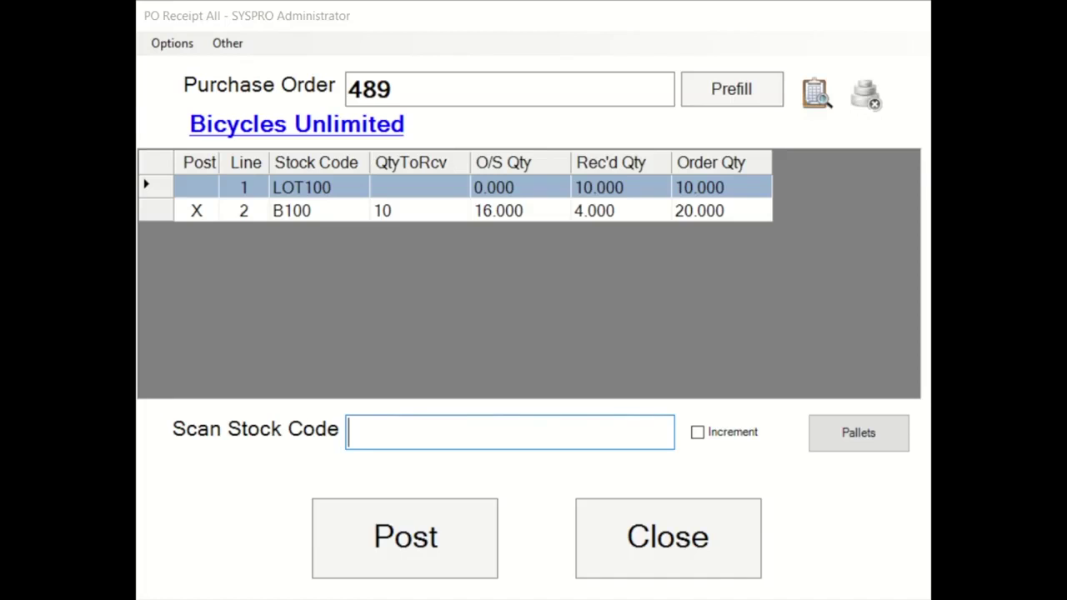
click(405, 539)
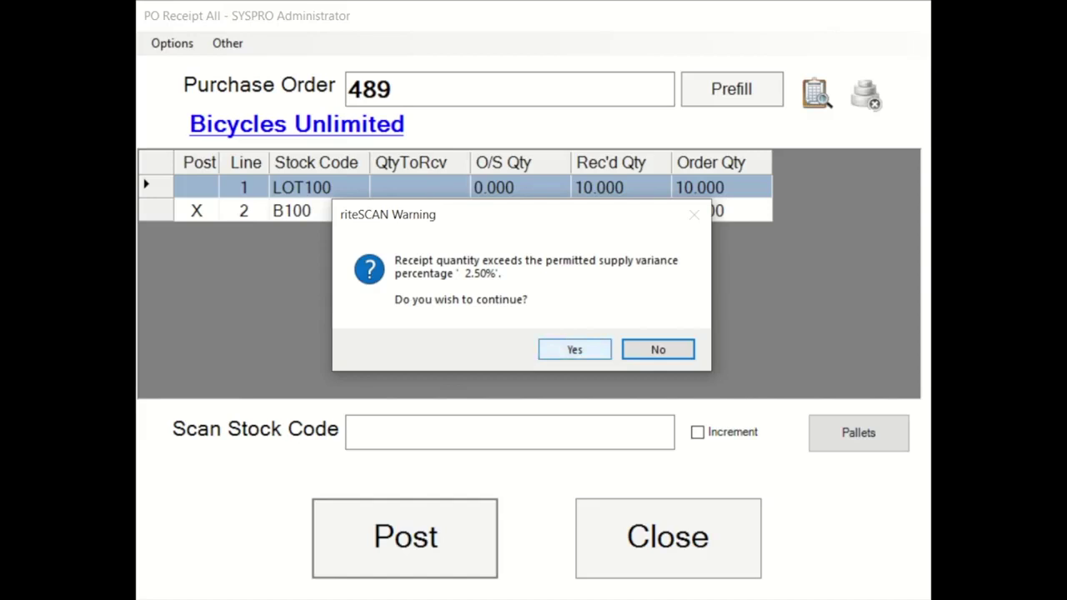
click(574, 349)
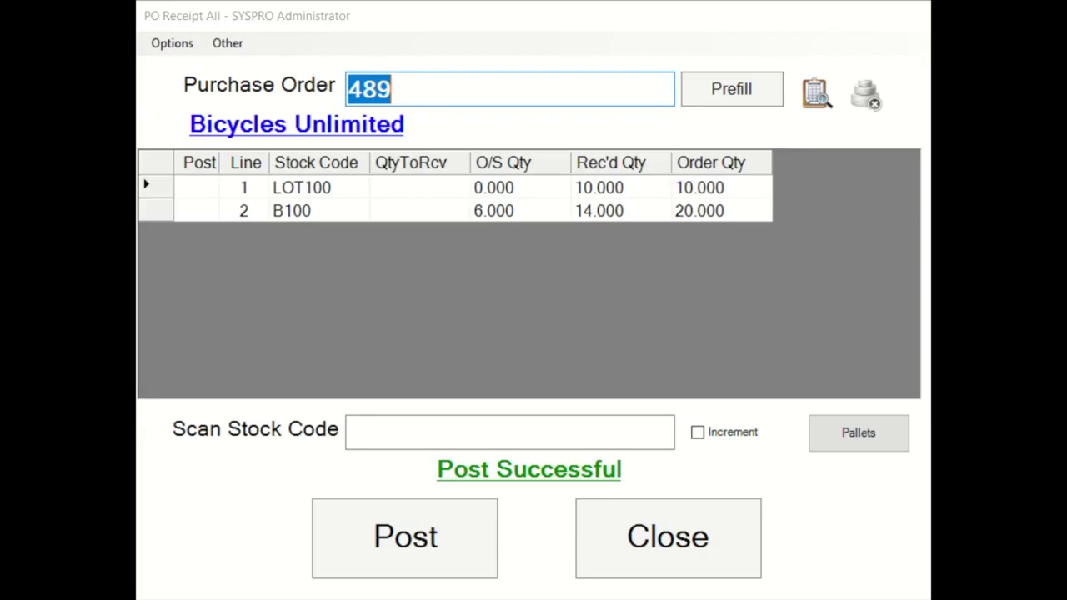
Try generating a destination pallet ID for the receipt and leave the pallet form without applying it.
click(859, 433)
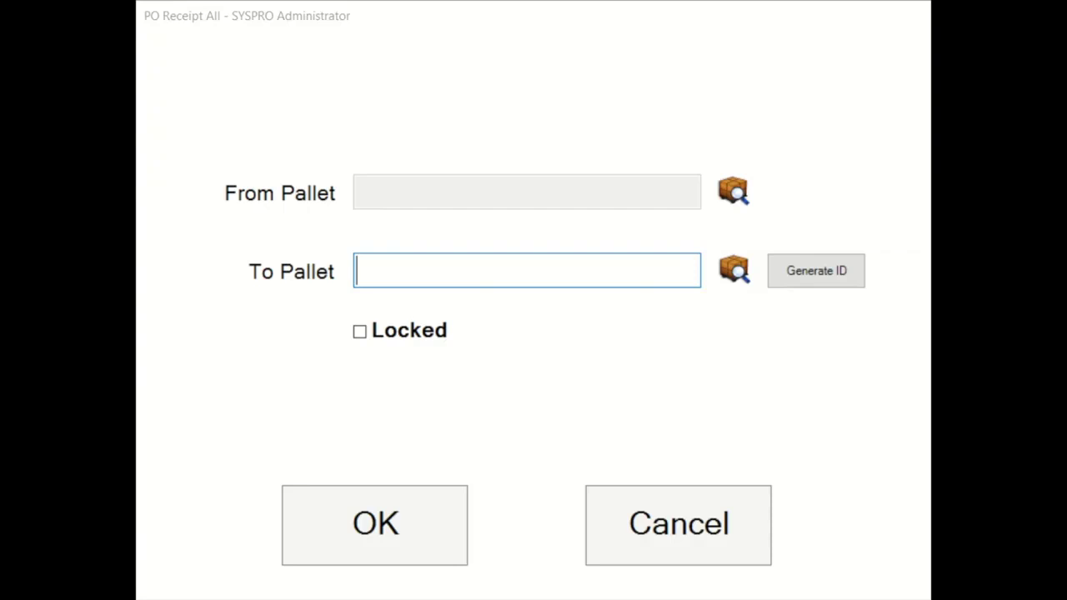
click(816, 270)
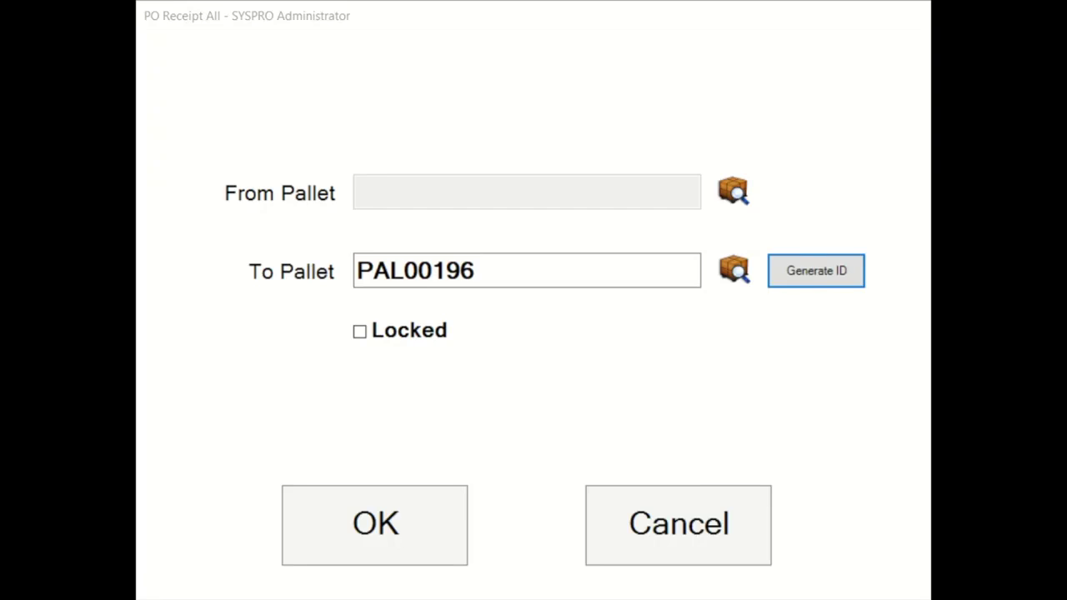
click(678, 525)
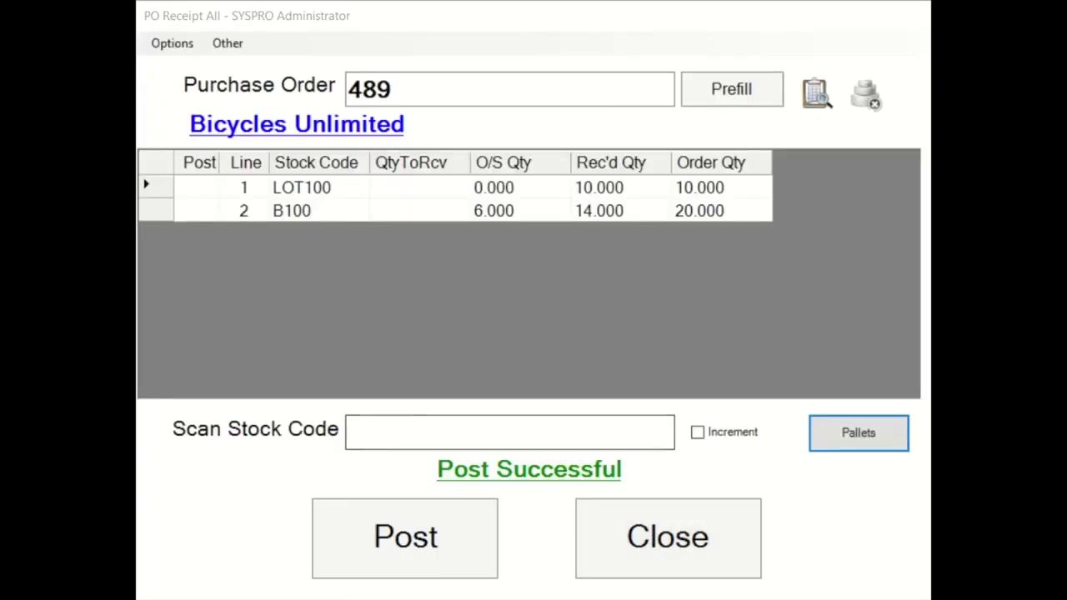
Examine the Freight Apportionment screen and its form for adding a non-merchandise cost, and return to the receipt without adding one.
click(227, 43)
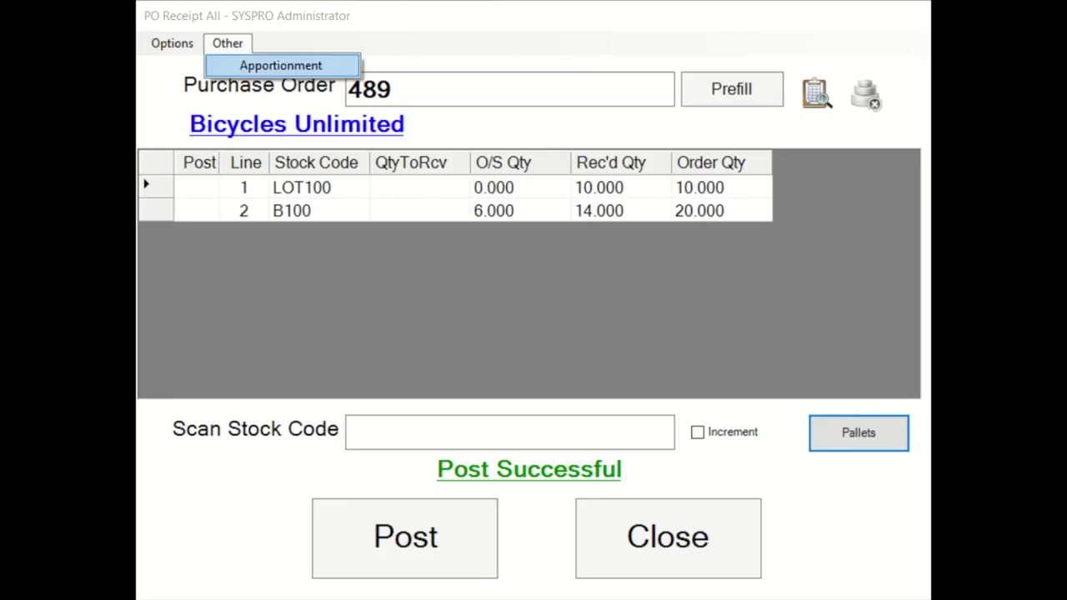
click(281, 65)
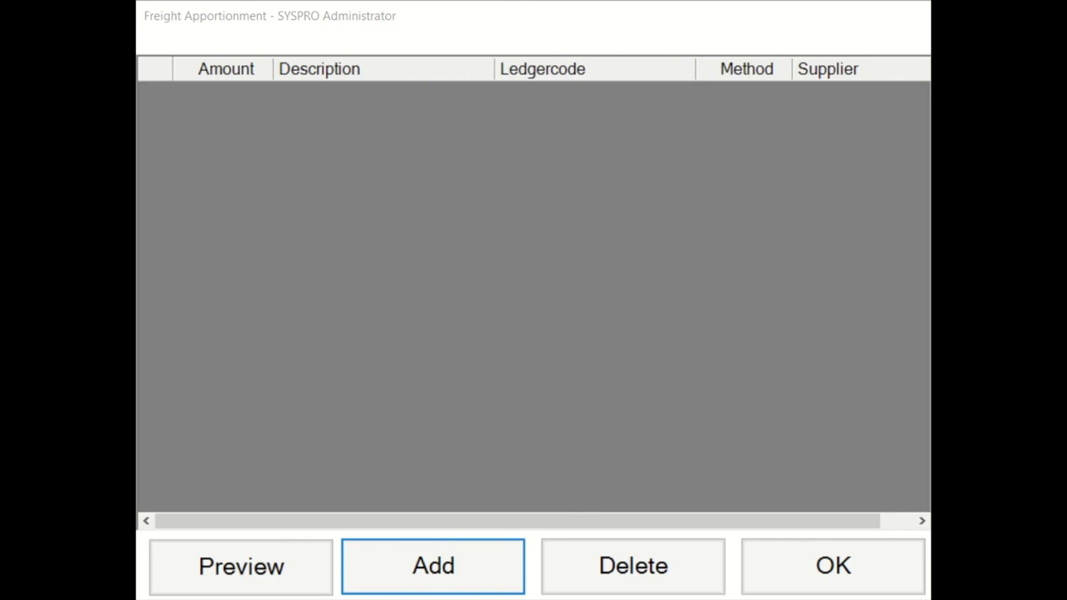
key(Return)
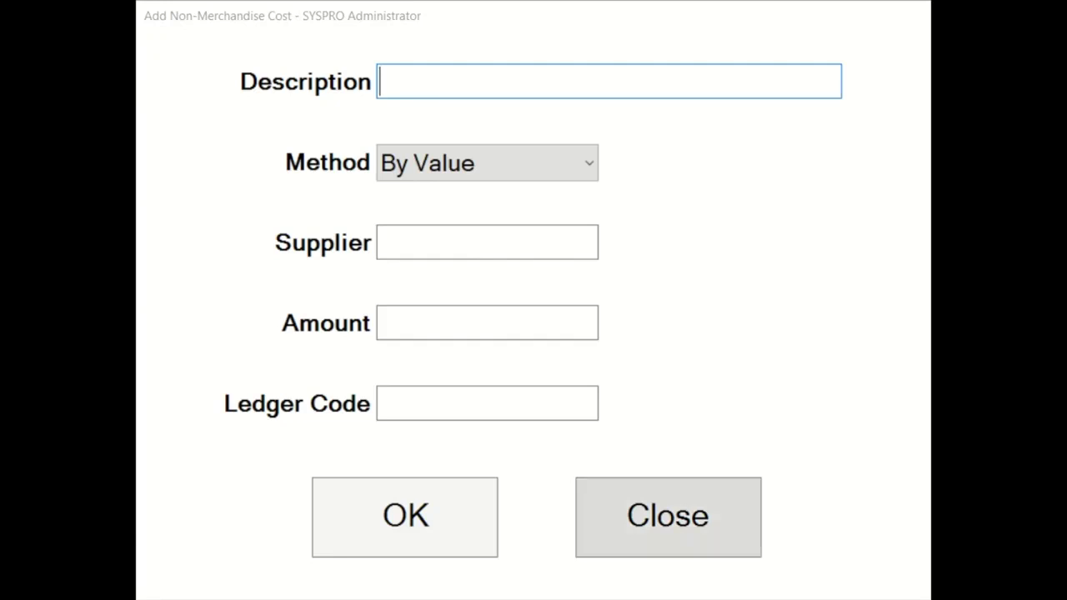
click(714, 515)
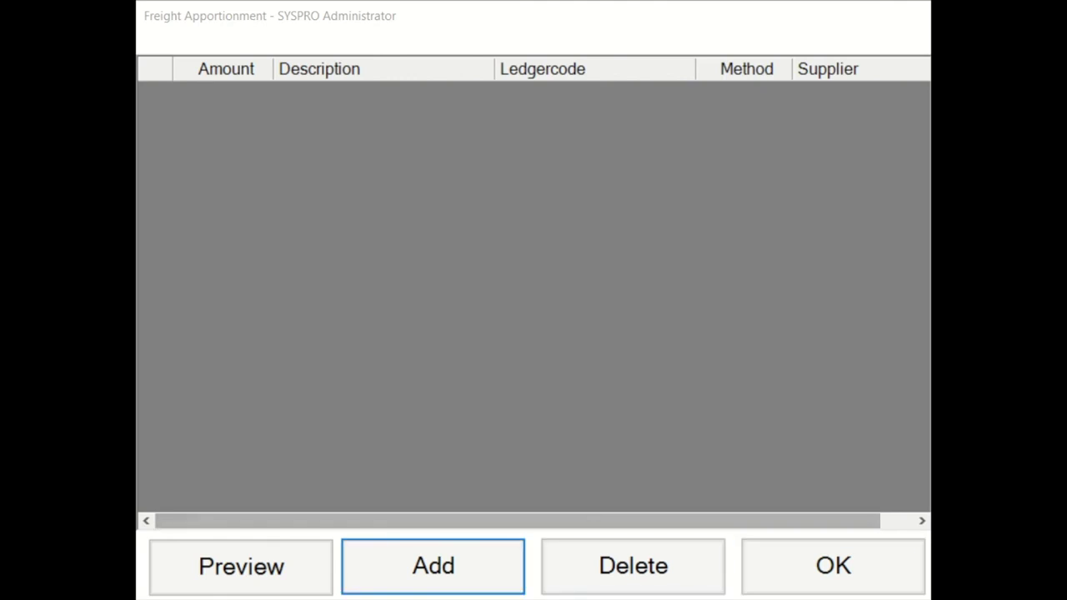
click(832, 566)
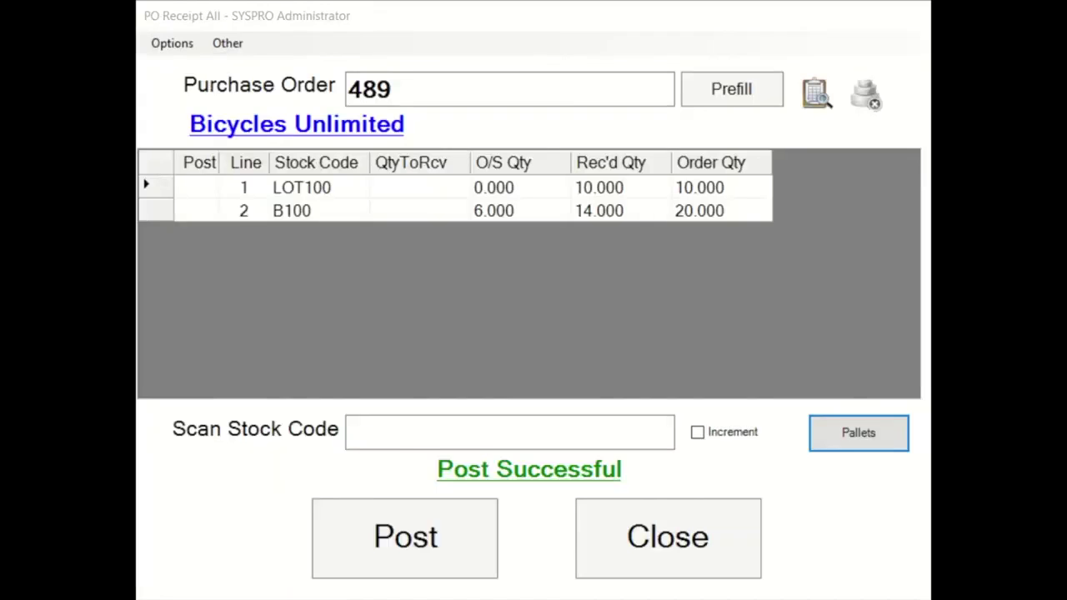